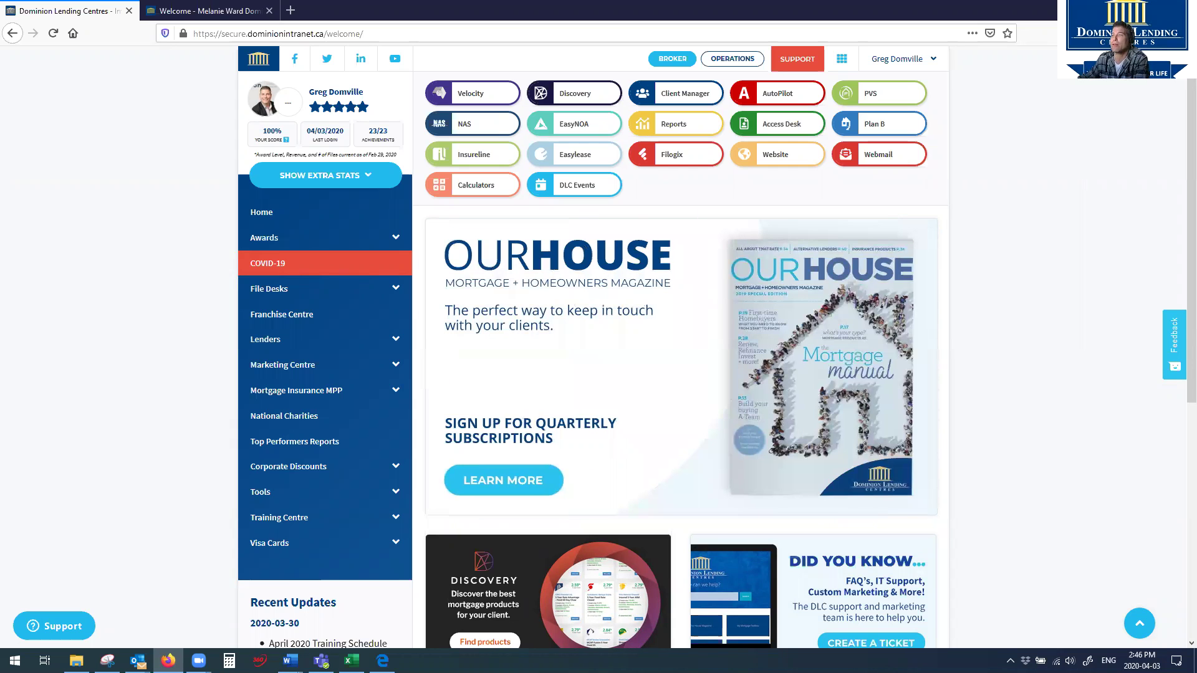
# Switch to the broker's public website and scroll down to its Apply Now section
pyautogui.click(236, 11)
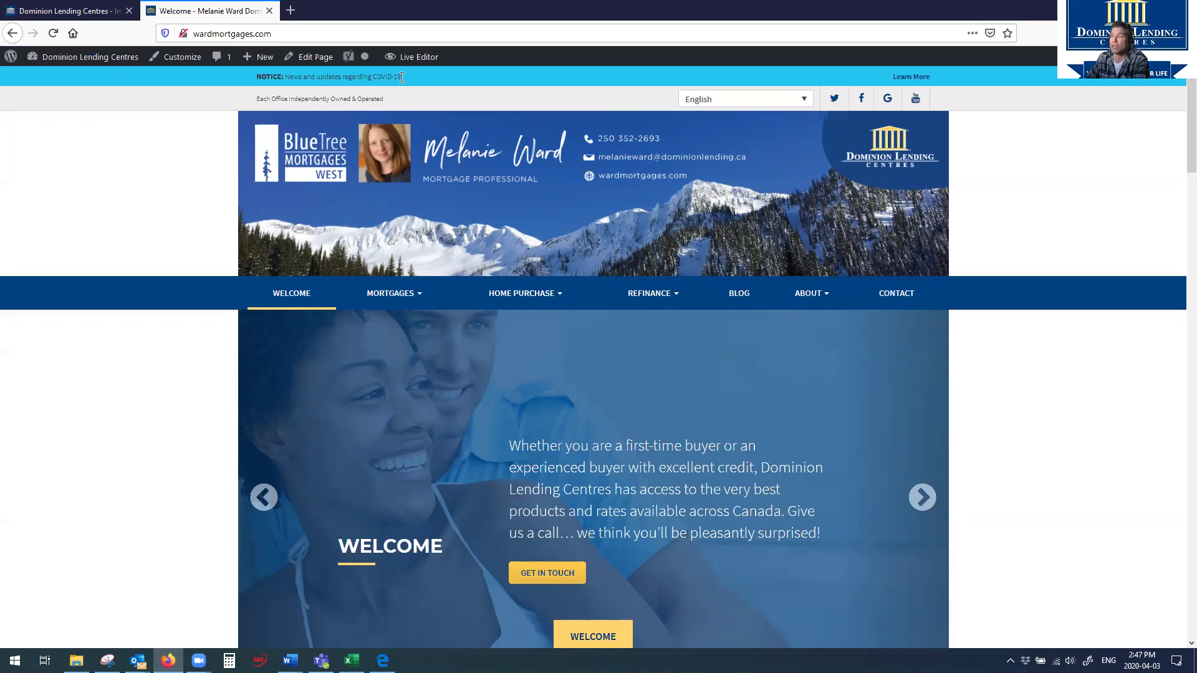
pyautogui.scroll(-7, 502, 199)
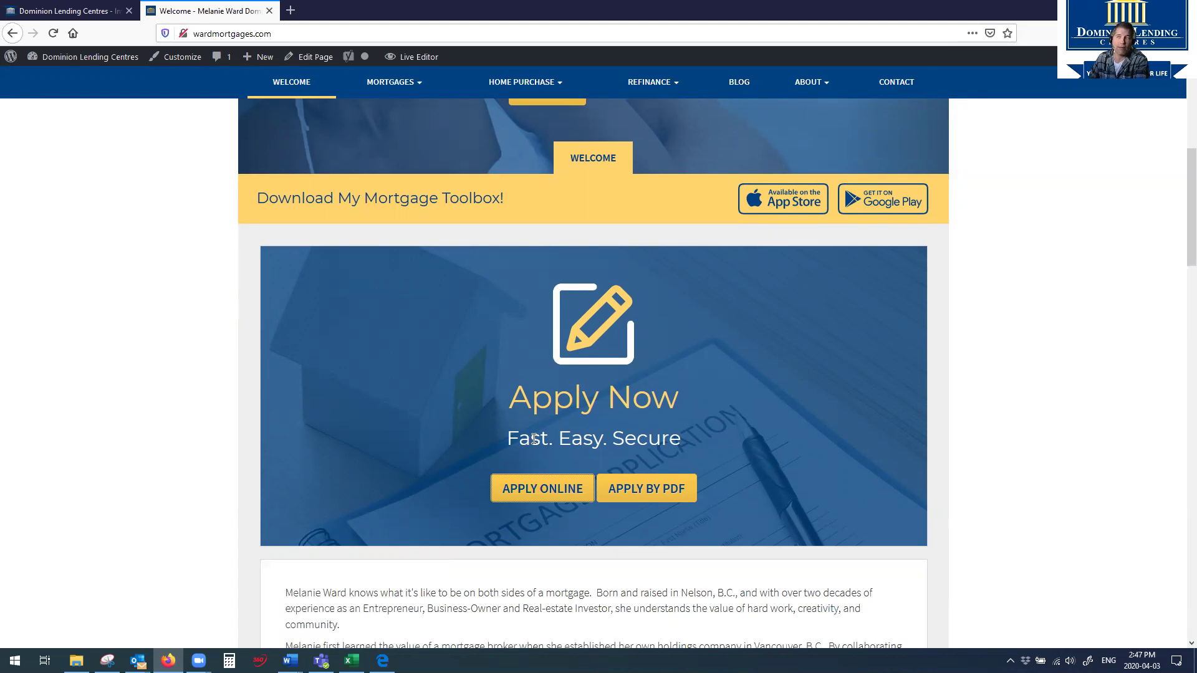
pyautogui.scroll(3, 534, 439)
pyautogui.moveTo(390, 82)
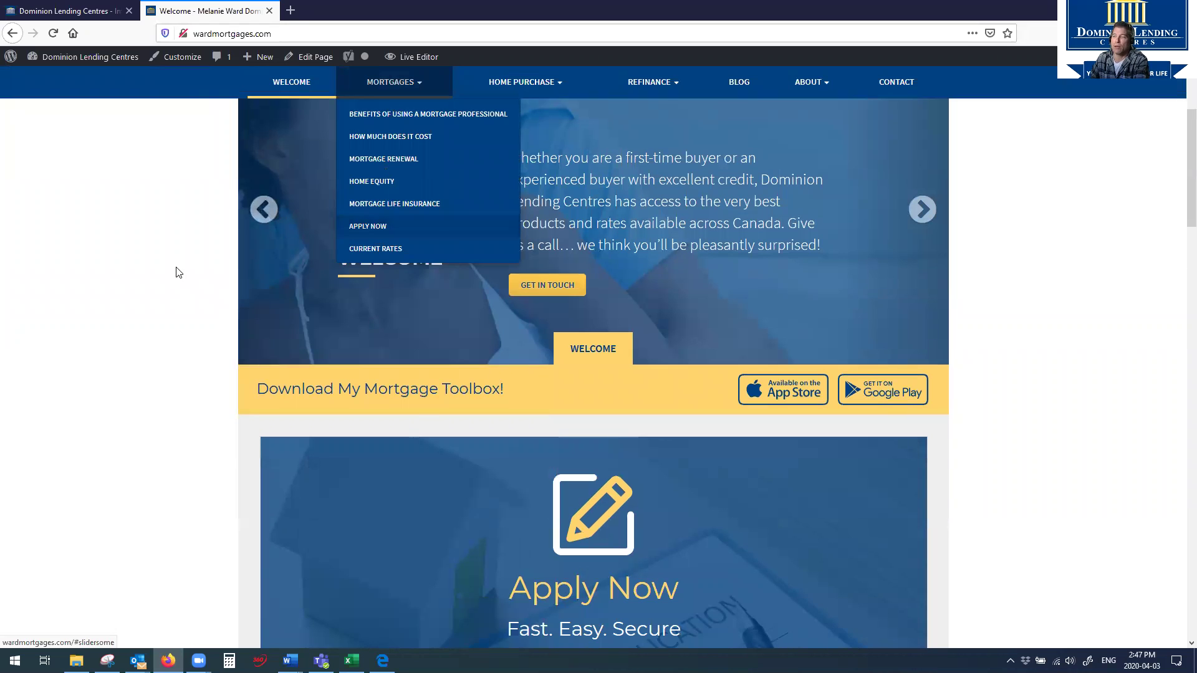
pyautogui.scroll(-4, 414, 414)
# Check that the website's Apply Online leads to the mtg-app.com signup page, then return to the intranet
pyautogui.click(531, 426)
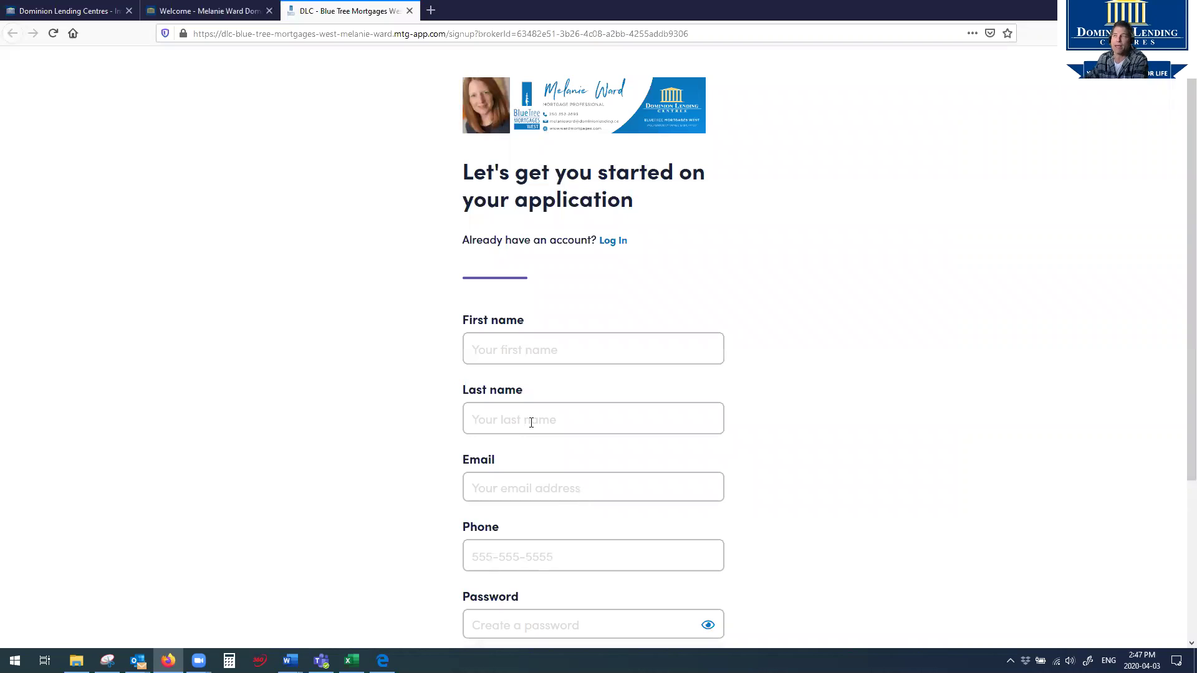
pyautogui.click(209, 11)
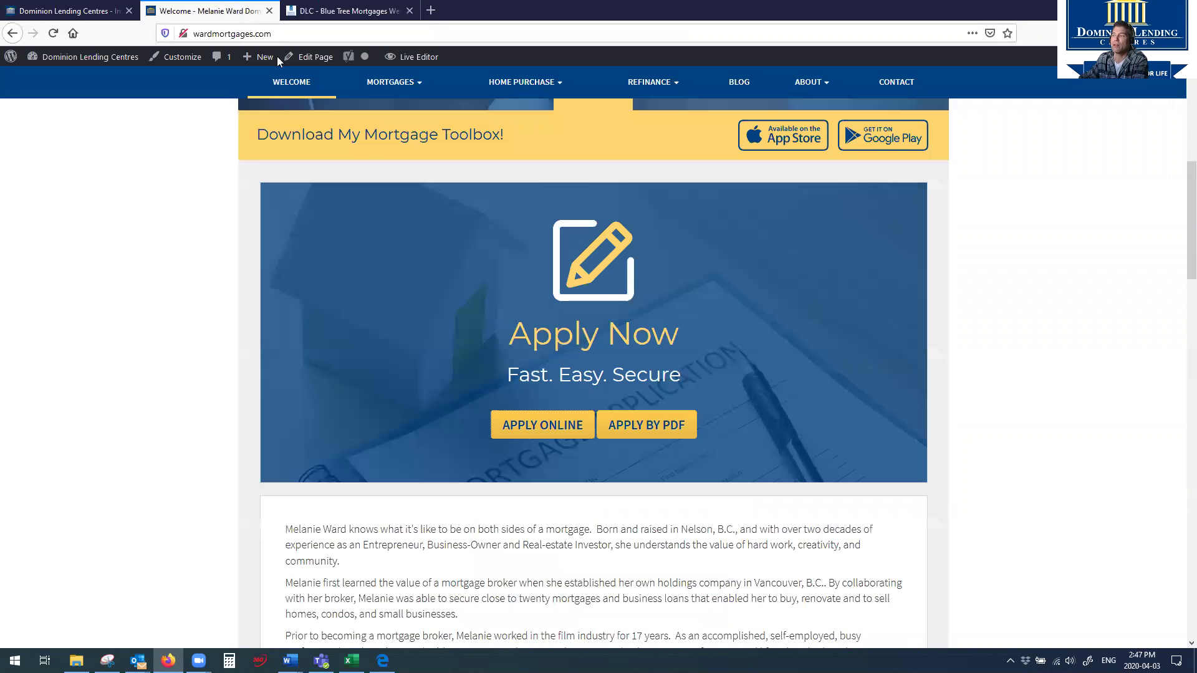
pyautogui.click(542, 430)
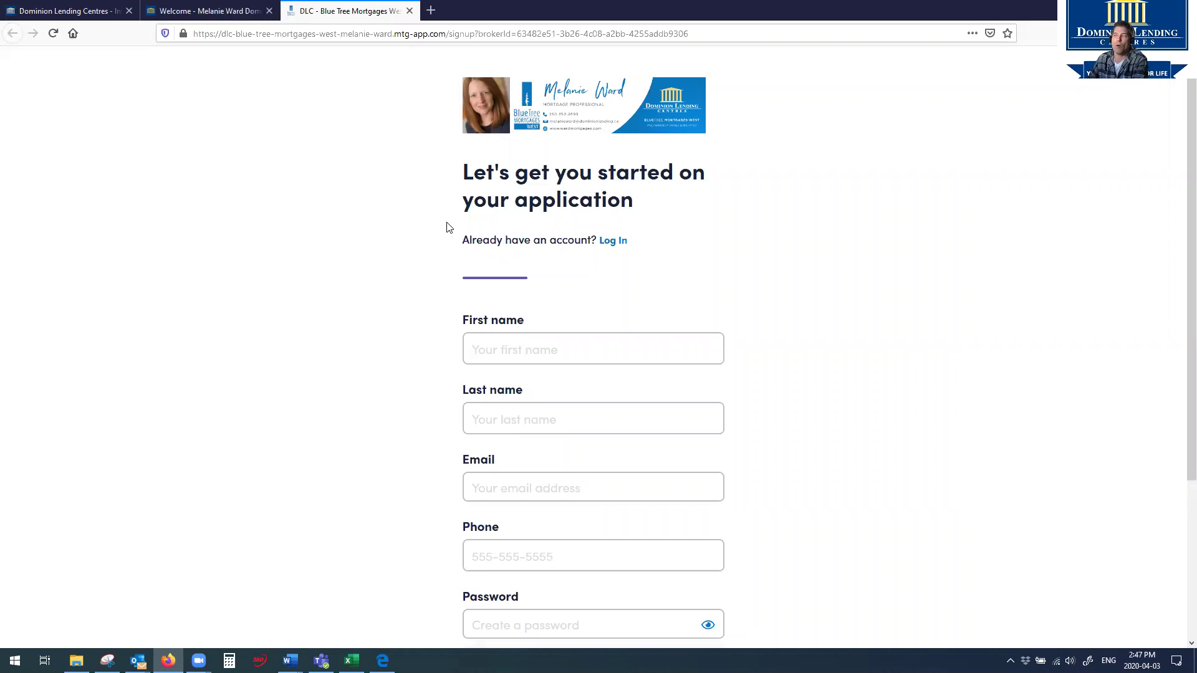
pyautogui.click(87, 10)
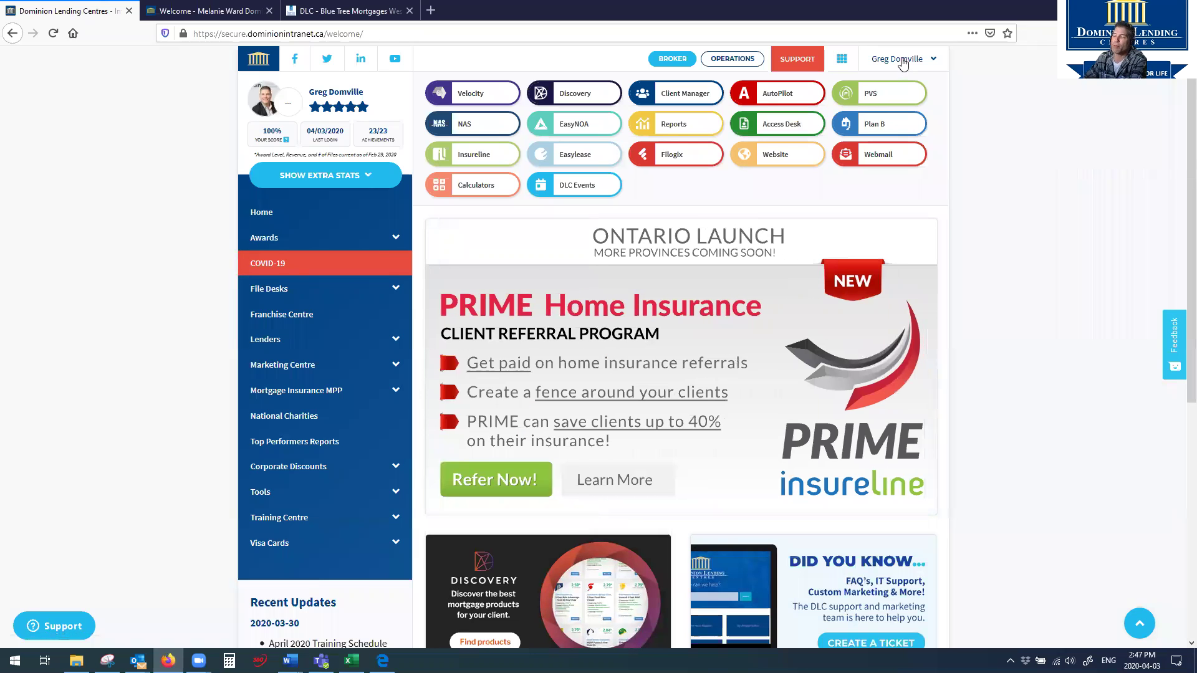
# Open My Account Settings from the user name menu
pyautogui.click(901, 61)
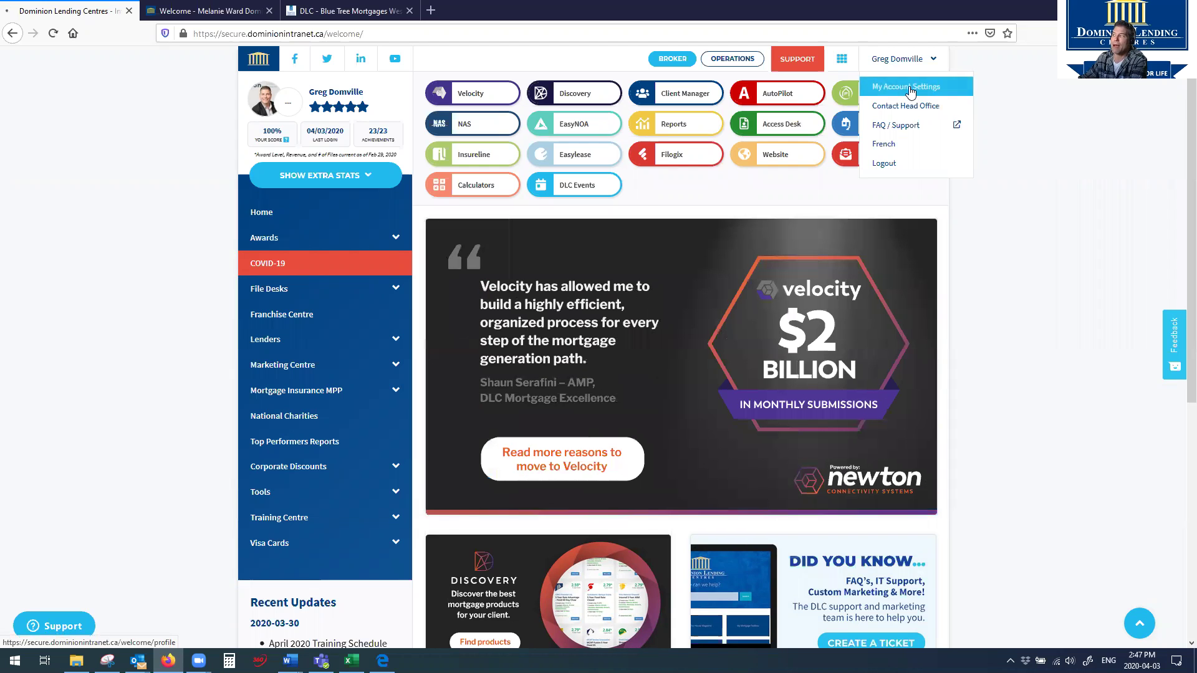
pyautogui.click(911, 91)
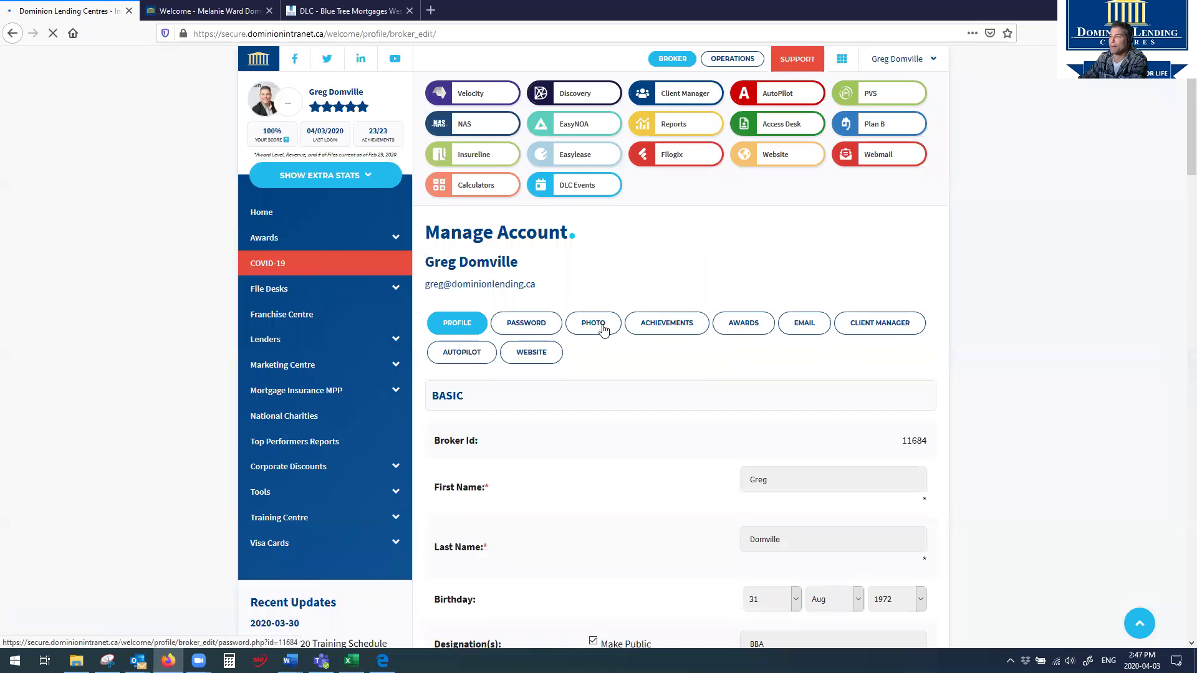
# Open the Website section and scroll down to the Online Mortgage Application settings
pyautogui.click(533, 352)
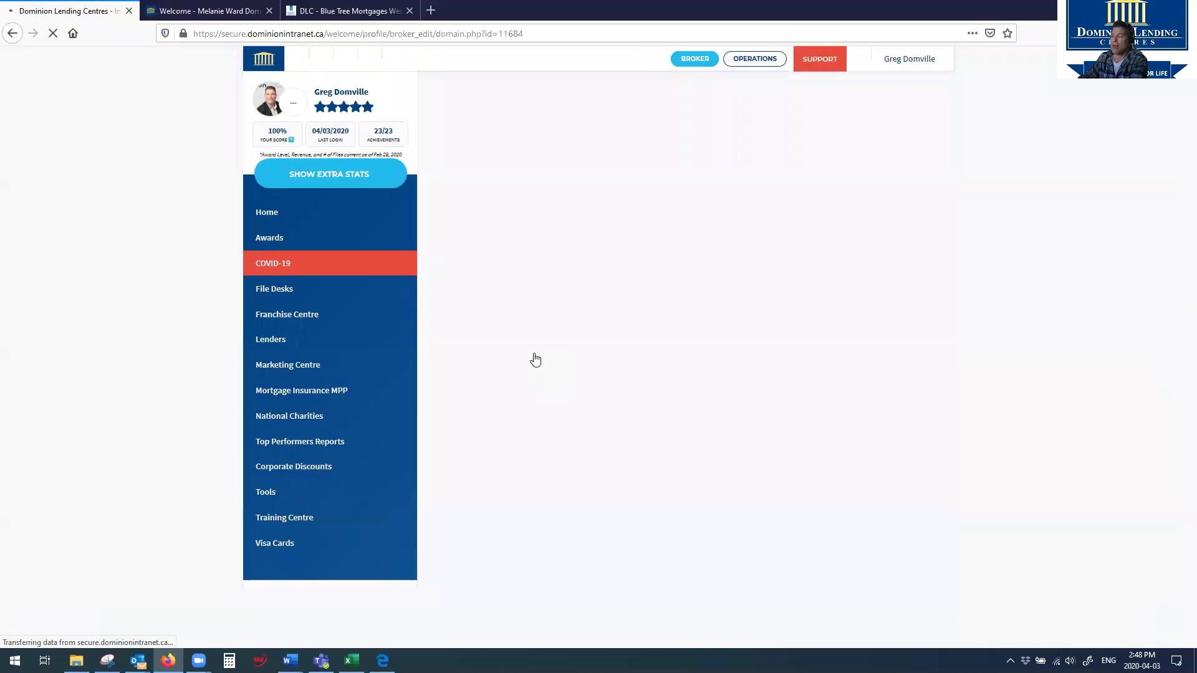
pyautogui.scroll(-2, 794, 411)
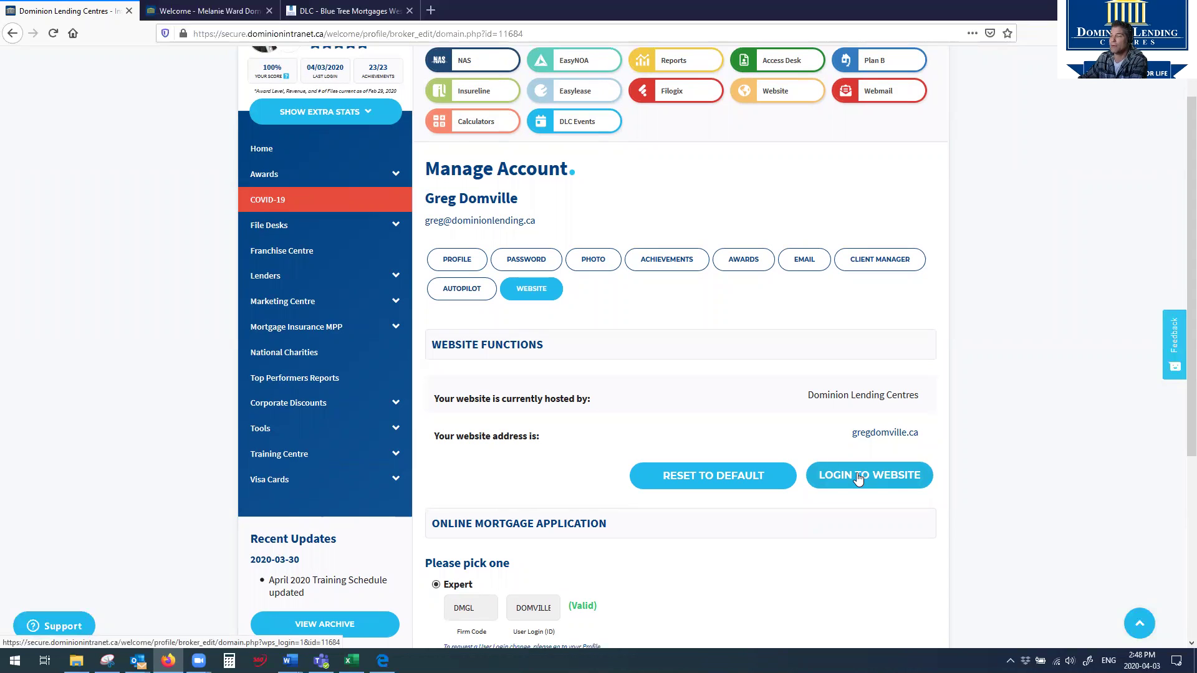
pyautogui.scroll(-5, 829, 460)
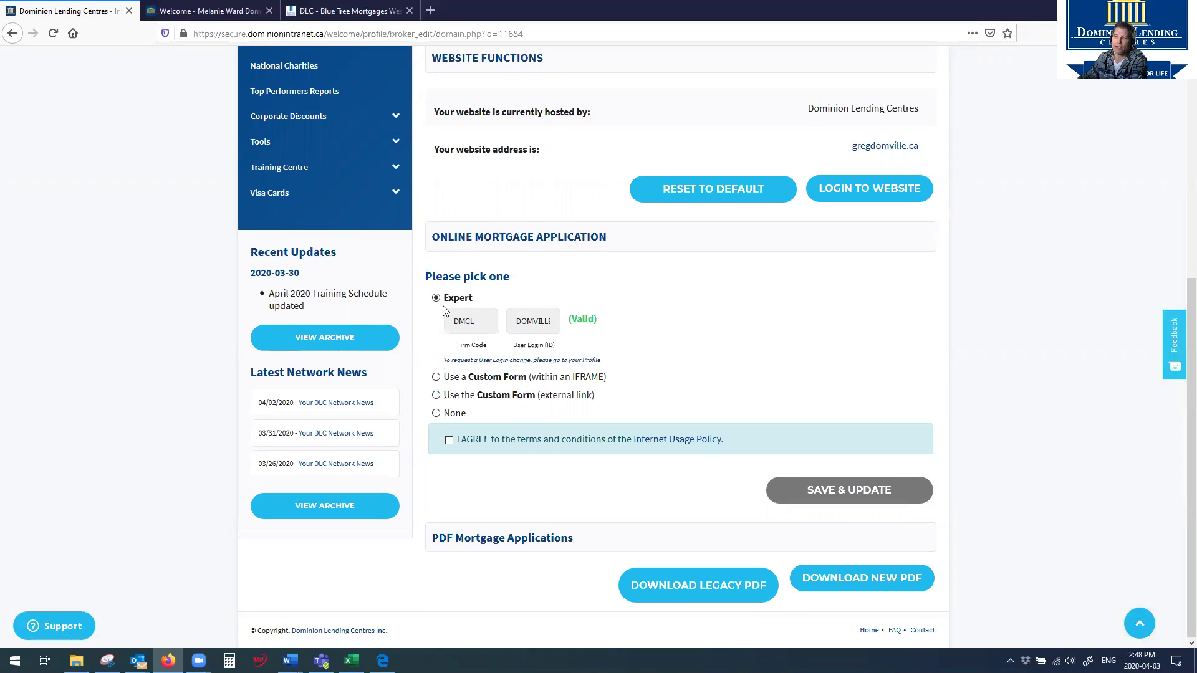
pyautogui.click(436, 395)
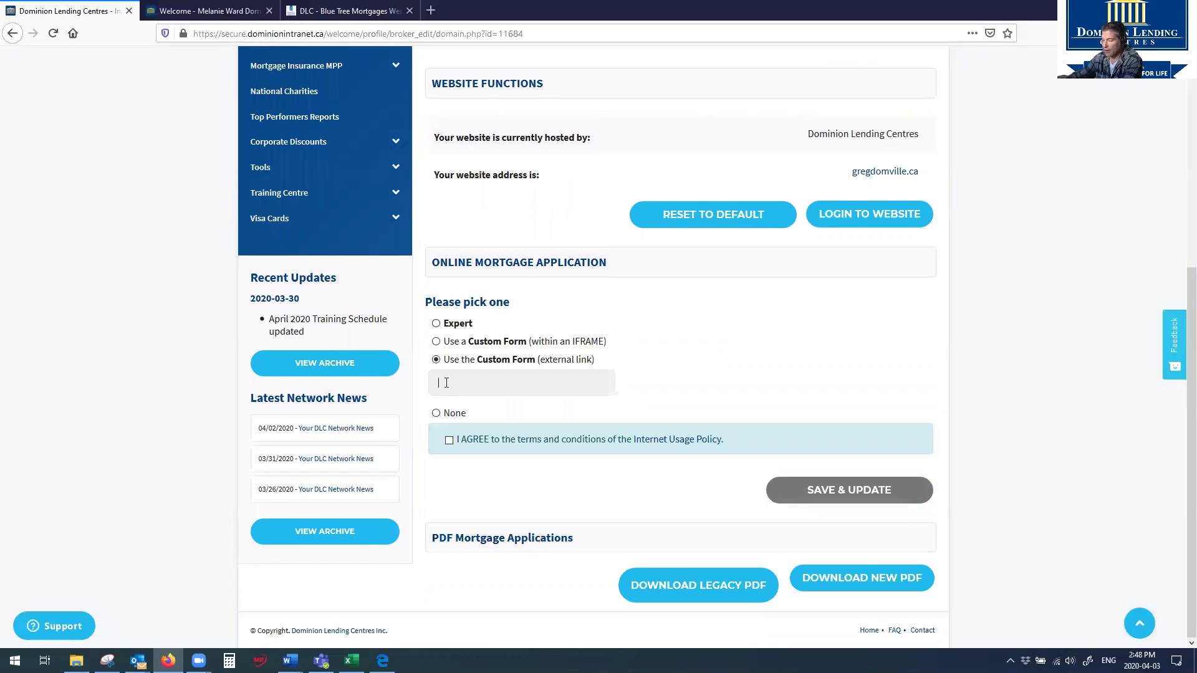
pyautogui.write('https')
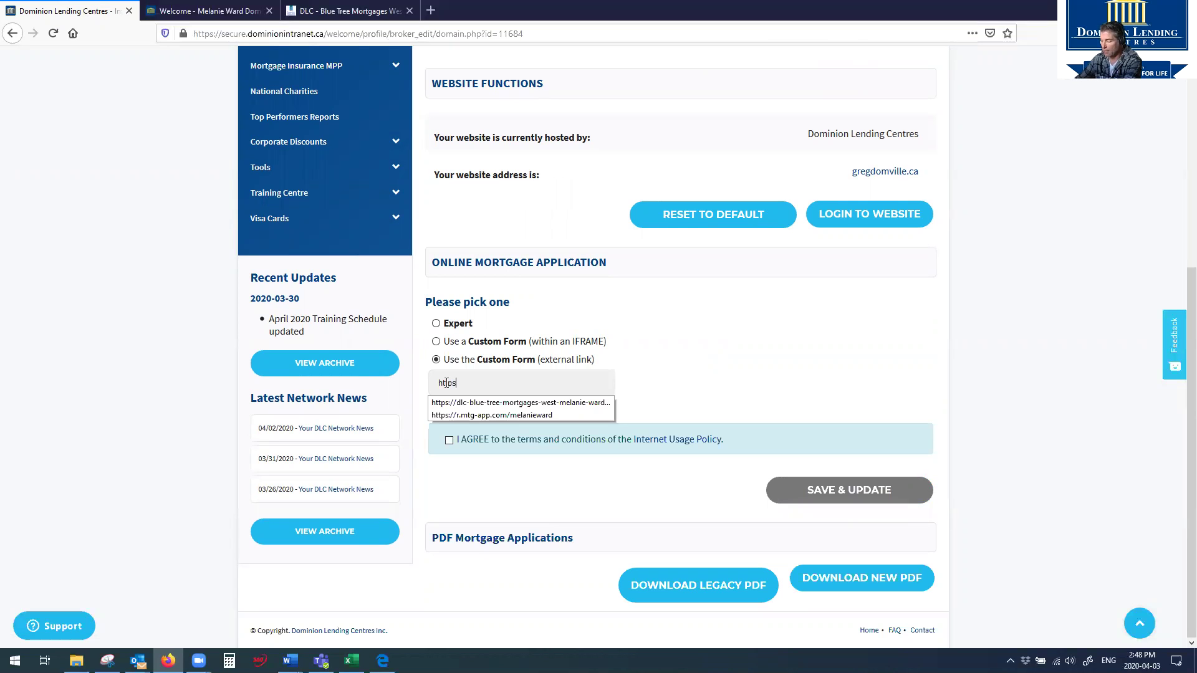
pyautogui.write('://')
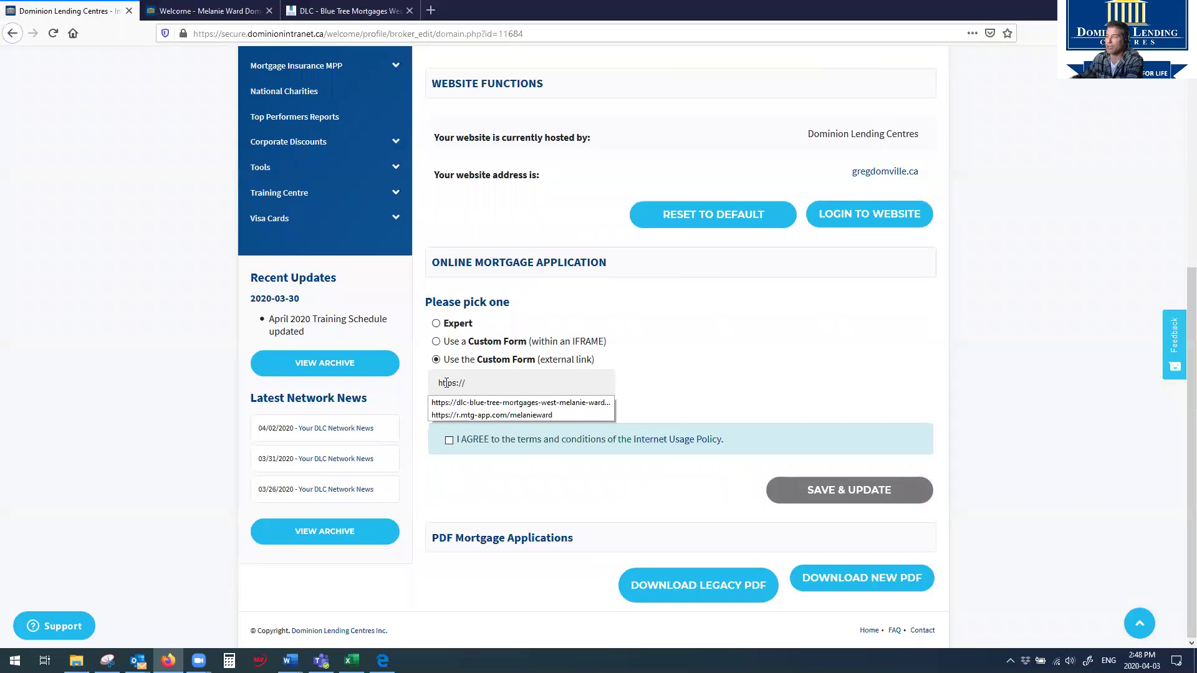
pyautogui.rightClick(485, 385)
pyautogui.click(511, 435)
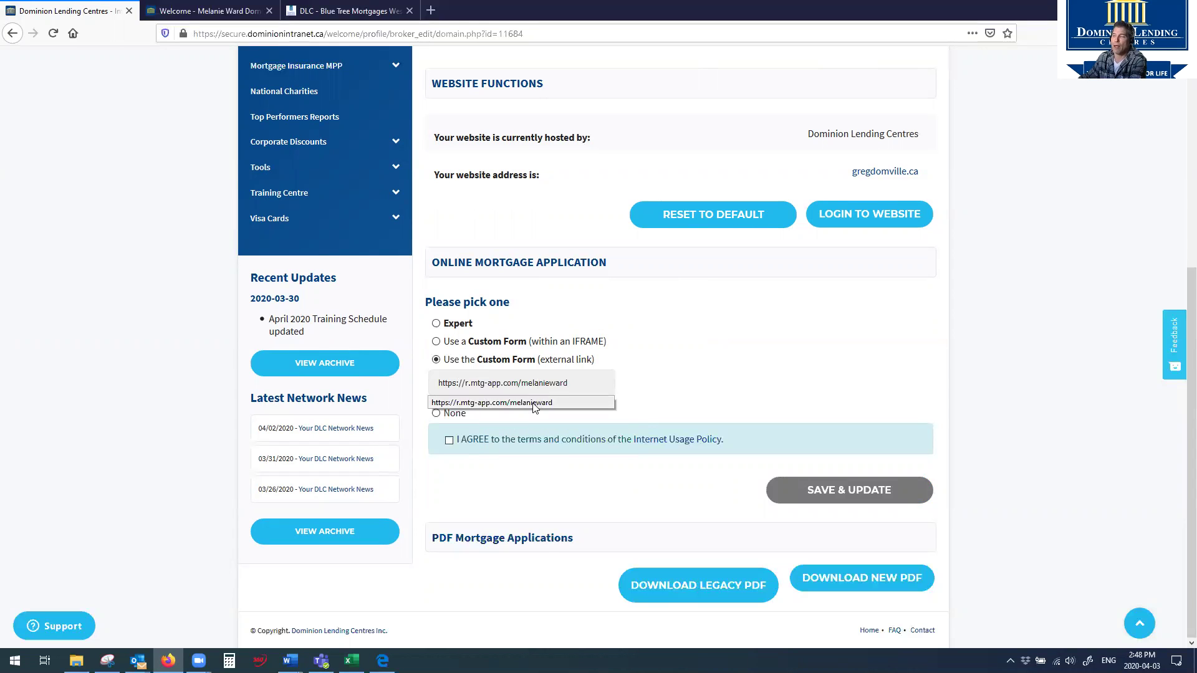
pyautogui.click(449, 440)
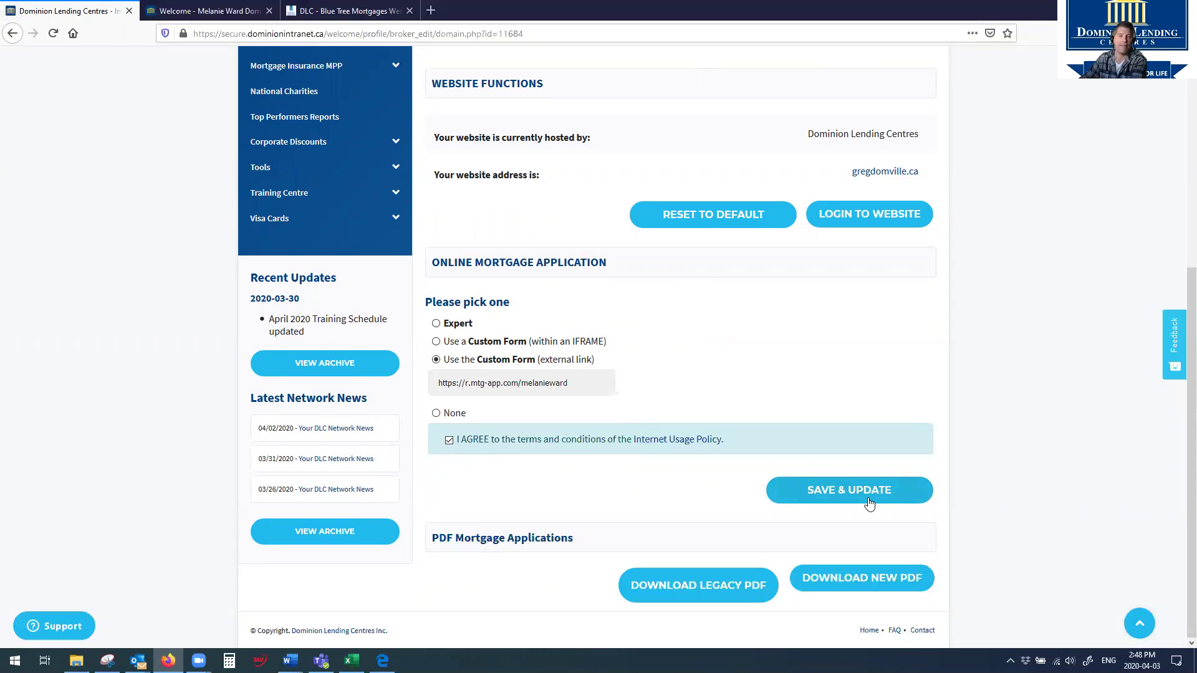
pyautogui.click(870, 503)
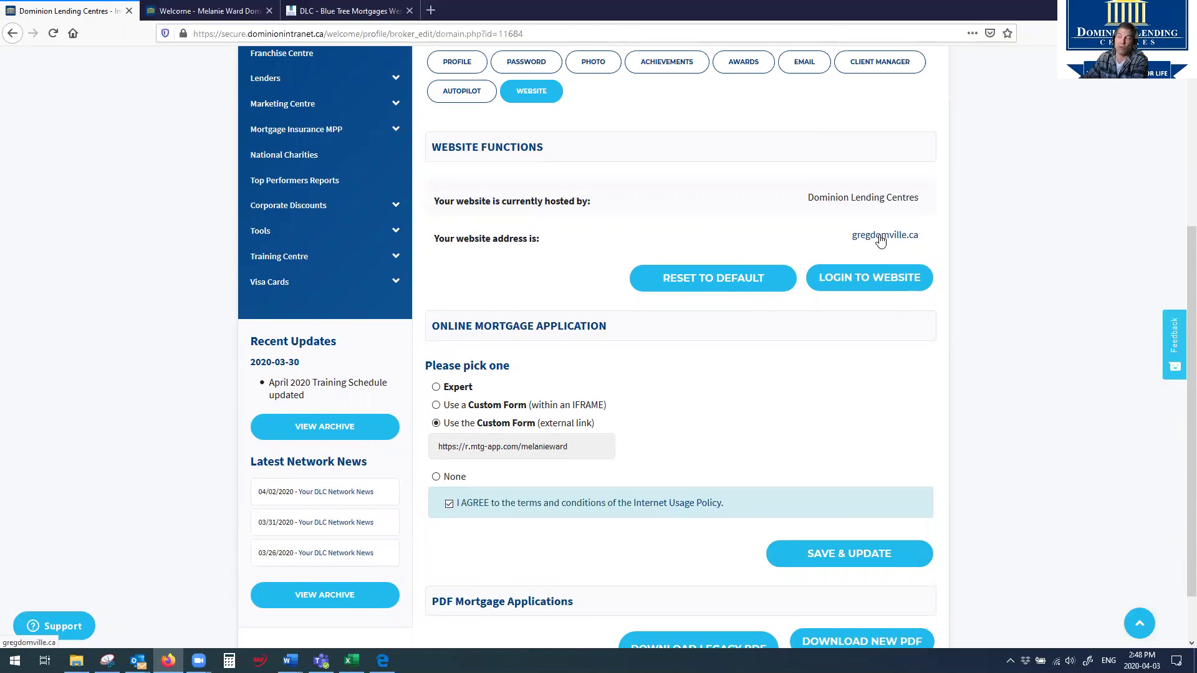
pyautogui.click(206, 11)
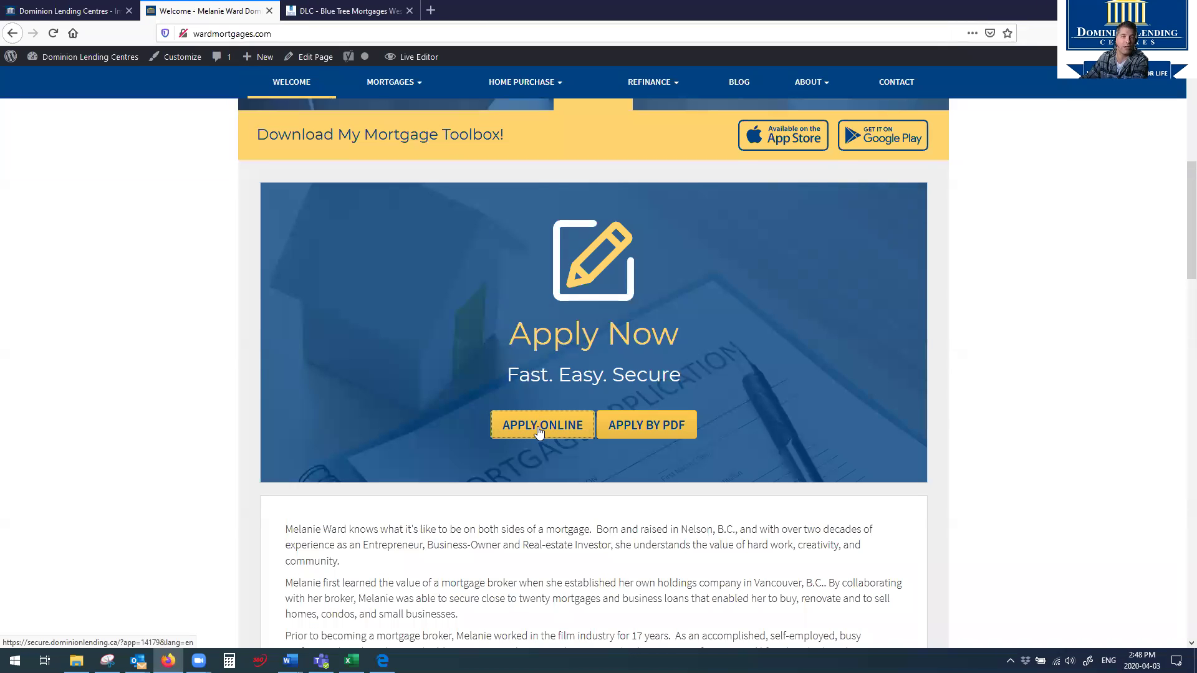
pyautogui.scroll(8, 538, 427)
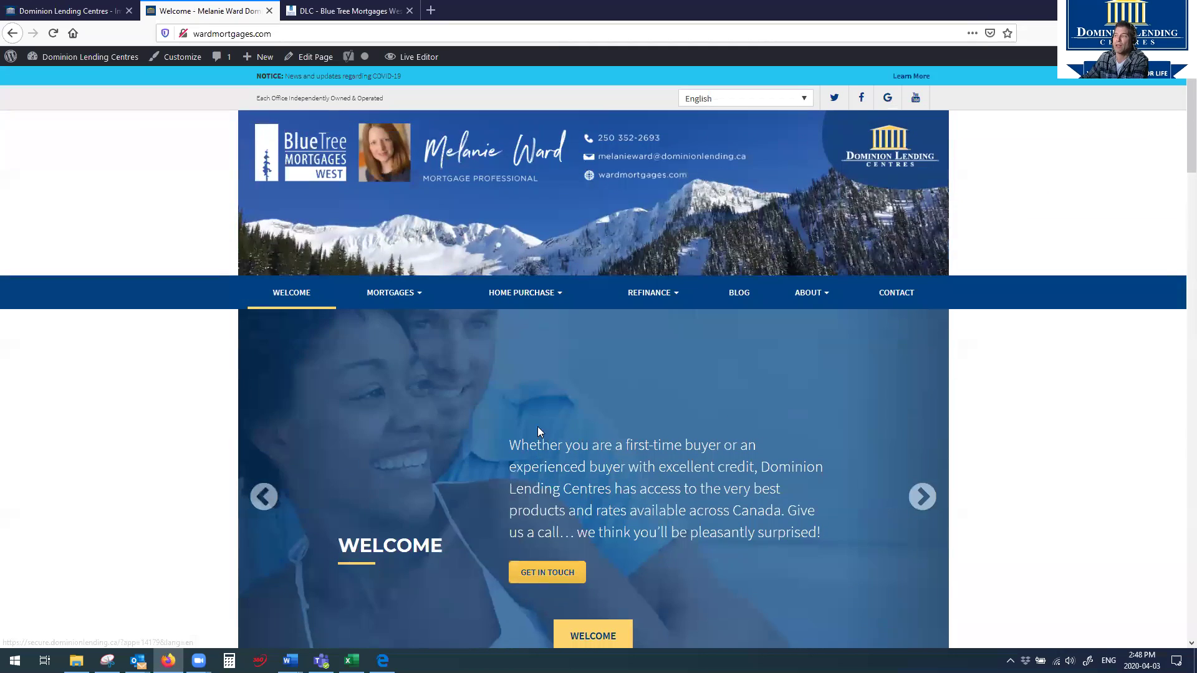
pyautogui.scroll(-5, 538, 427)
pyautogui.scroll(-3, 536, 406)
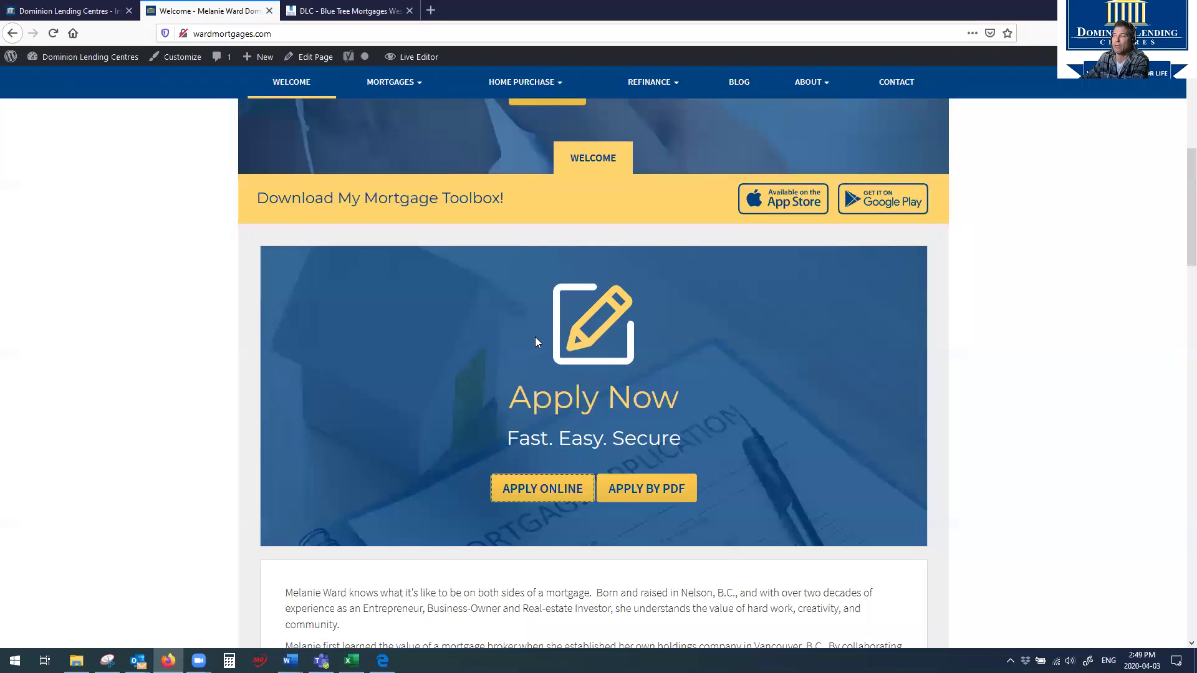
pyautogui.scroll(-5, 534, 339)
pyautogui.scroll(-9, 536, 337)
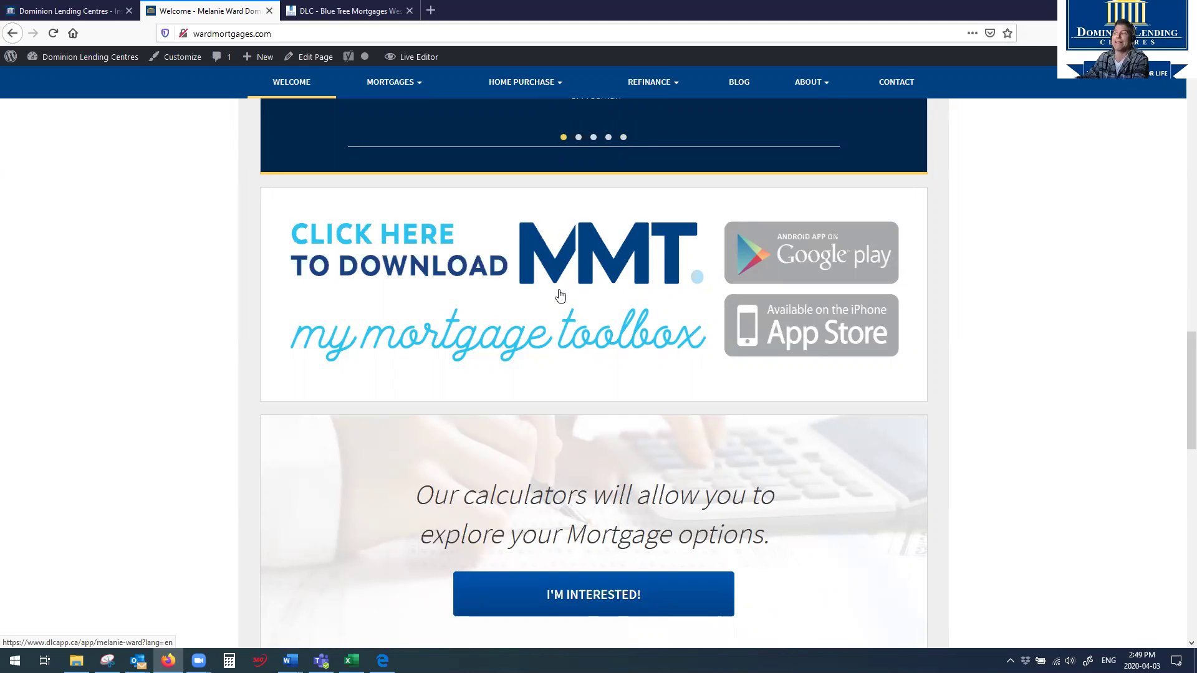
pyautogui.scroll(2, 564, 302)
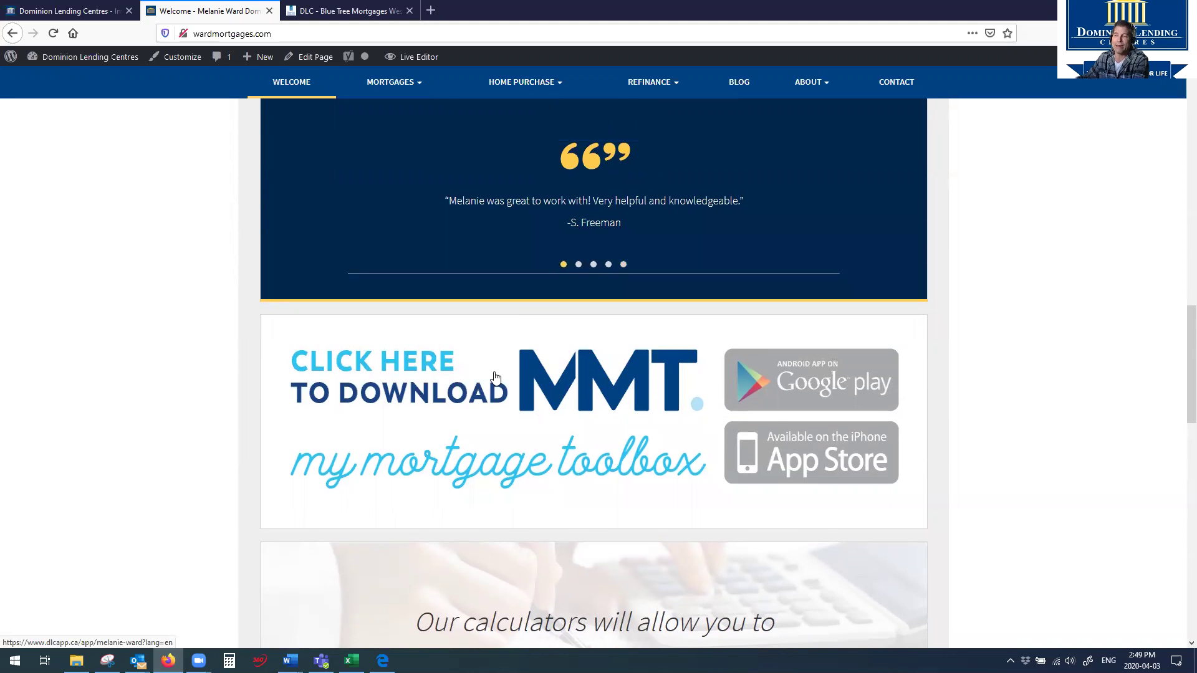
pyautogui.scroll(10, 497, 378)
pyautogui.scroll(-3, 536, 393)
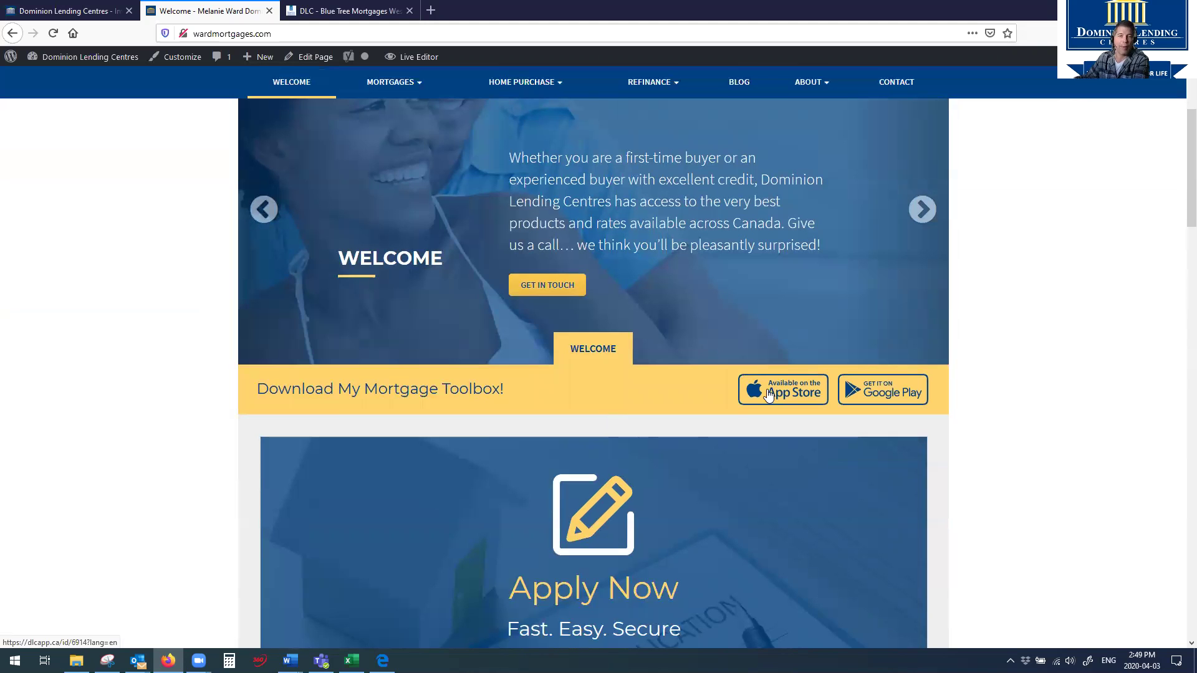
pyautogui.scroll(4, 764, 381)
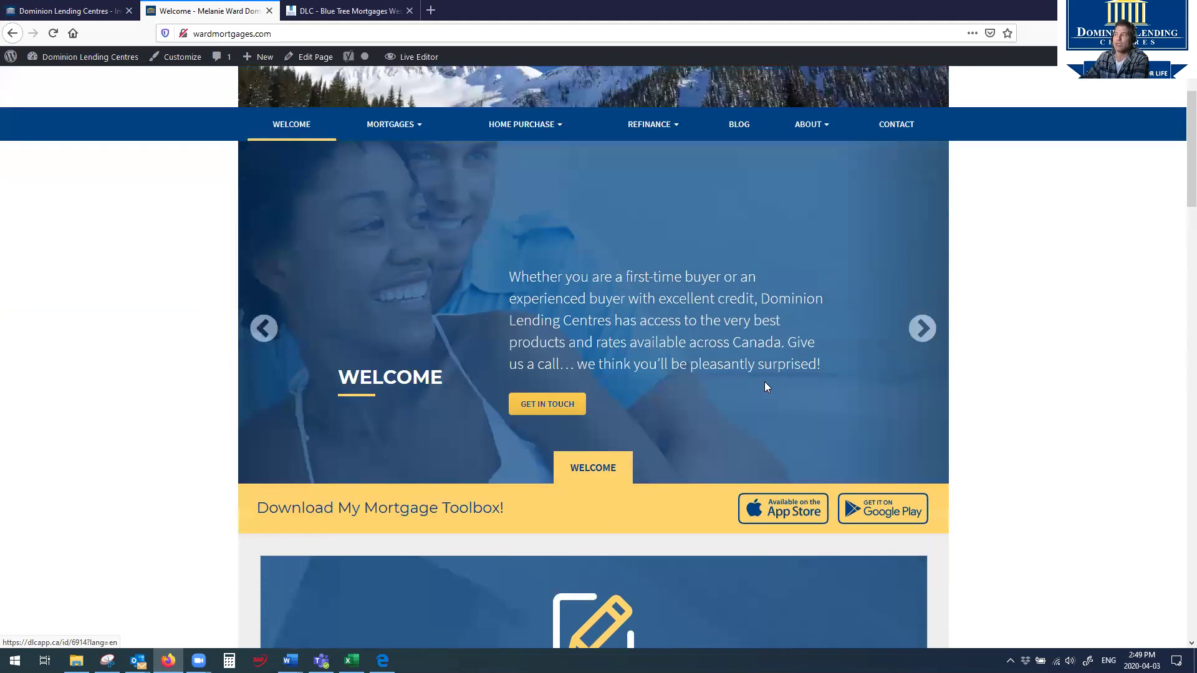
pyautogui.scroll(-8, 765, 382)
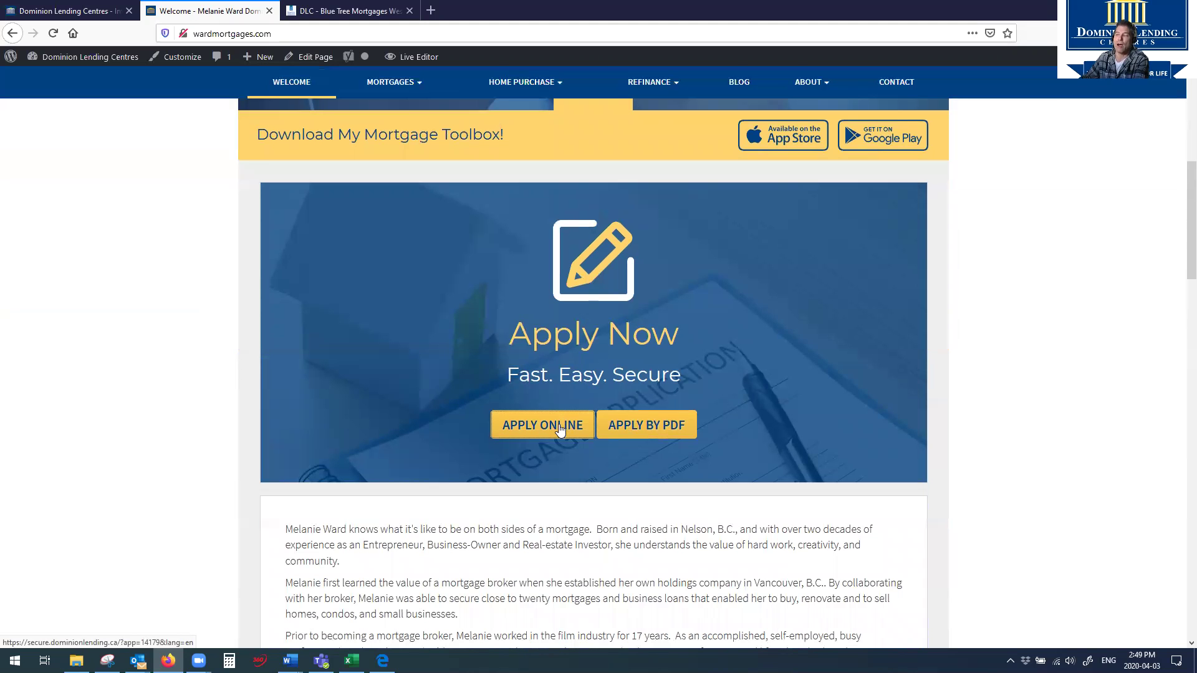
pyautogui.click(65, 11)
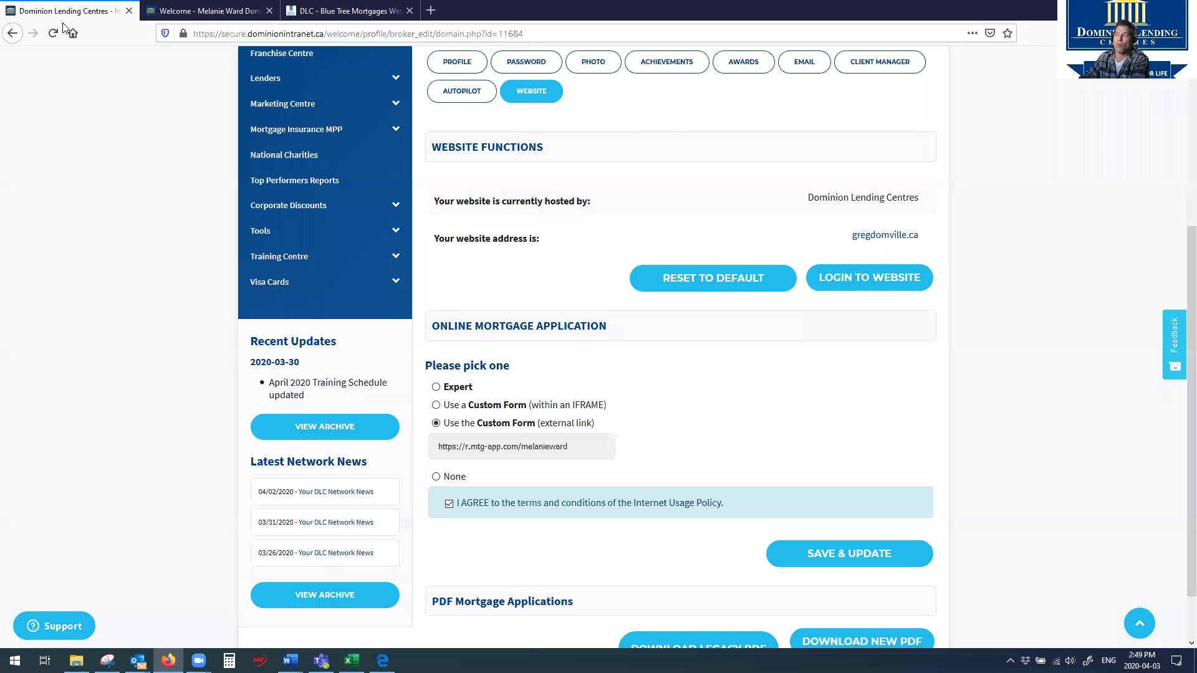
pyautogui.scroll(4, 859, 114)
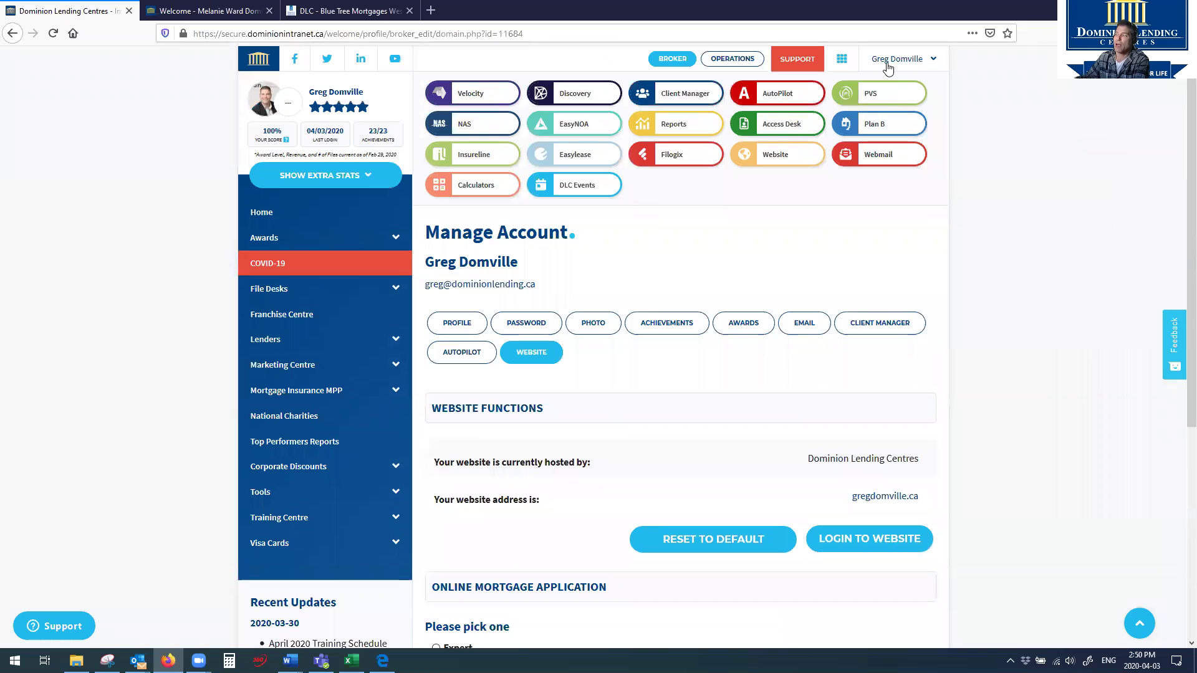
pyautogui.scroll(-3, 812, 150)
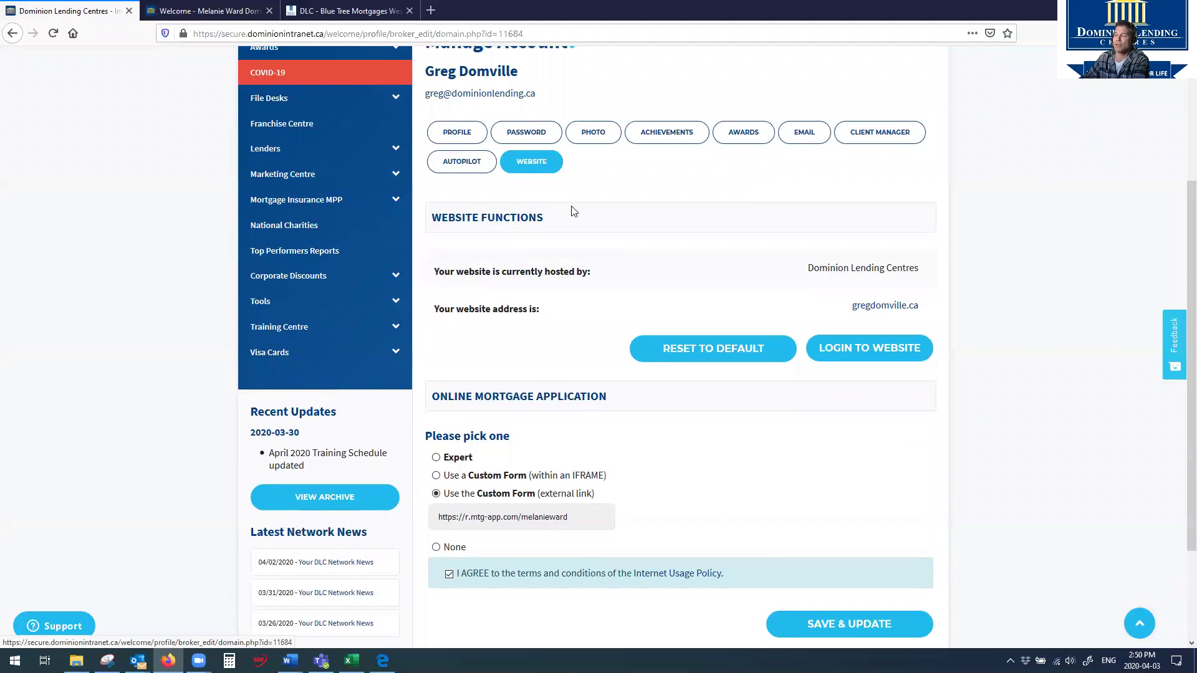
pyautogui.scroll(-2, 560, 206)
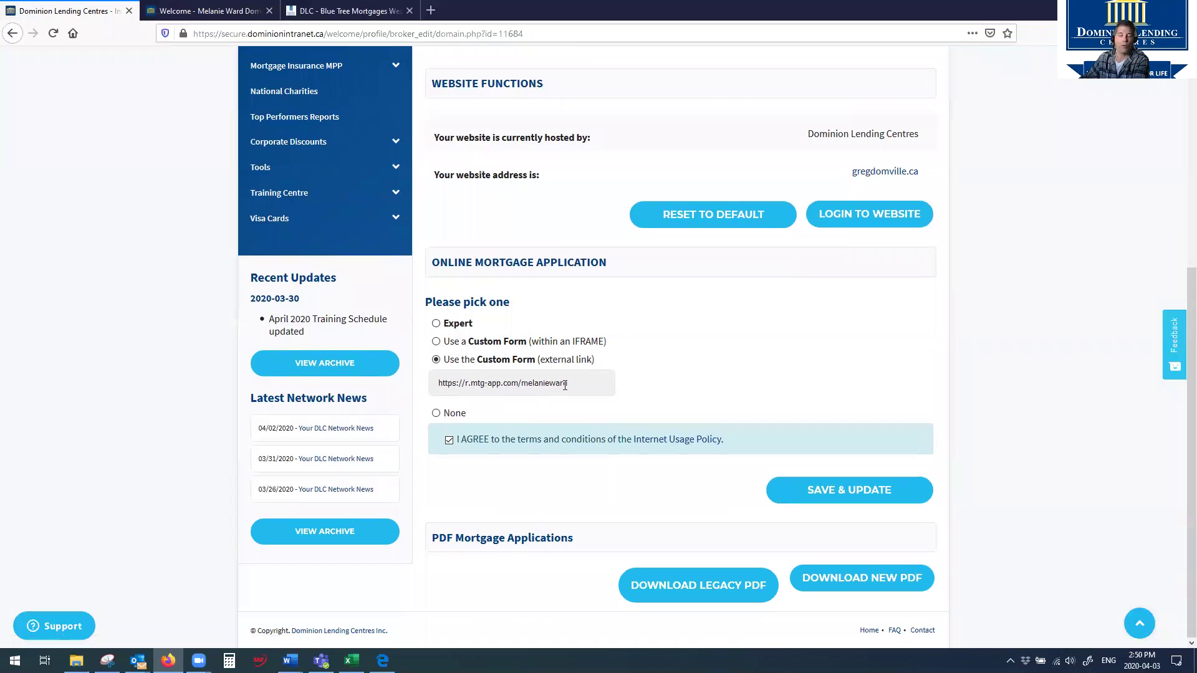